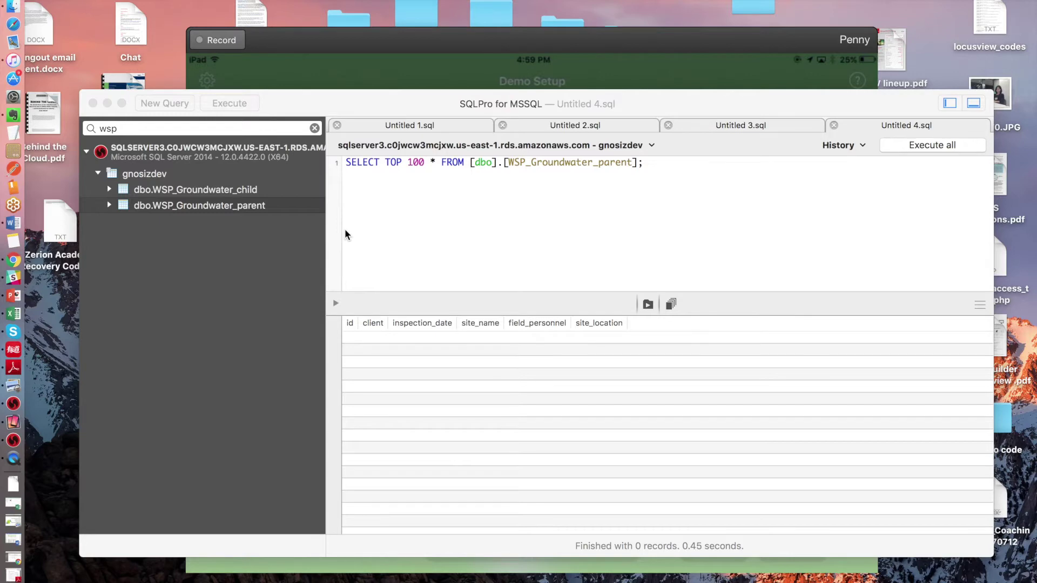
- Switch to SQLPro for MSSQL and refresh the SQL Server connection's table list, keeping it filtered by wsp
{"action": "left_click", "coordinate": [387, 72]}
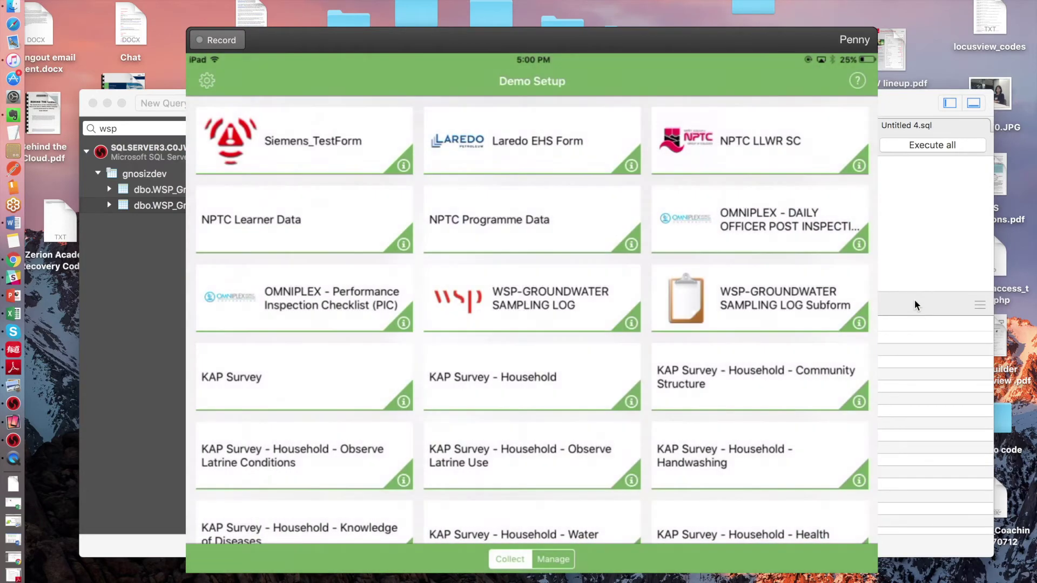
{"action": "left_click", "coordinate": [915, 299]}
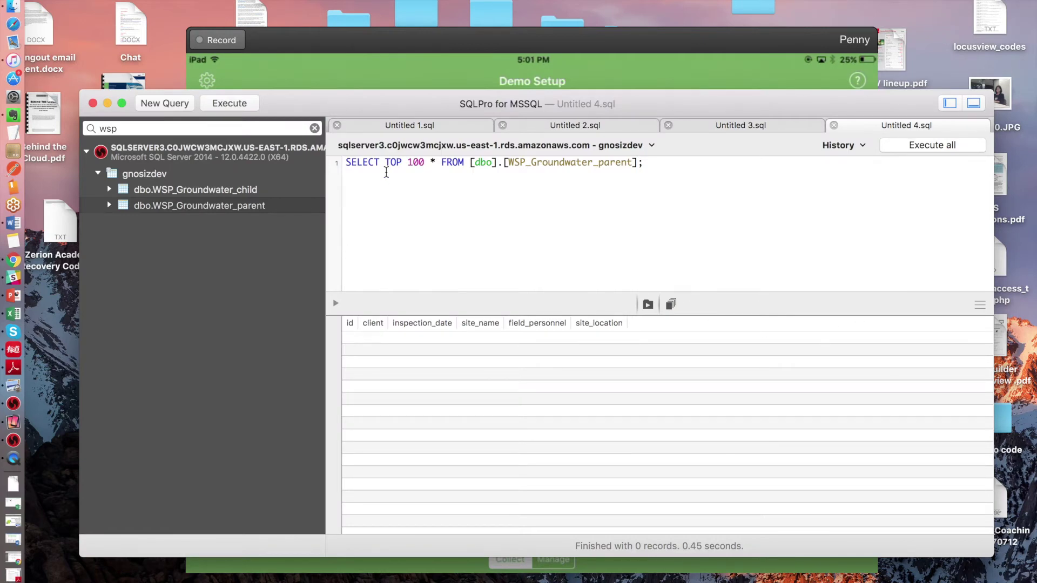
{"action": "left_click", "coordinate": [102, 154]}
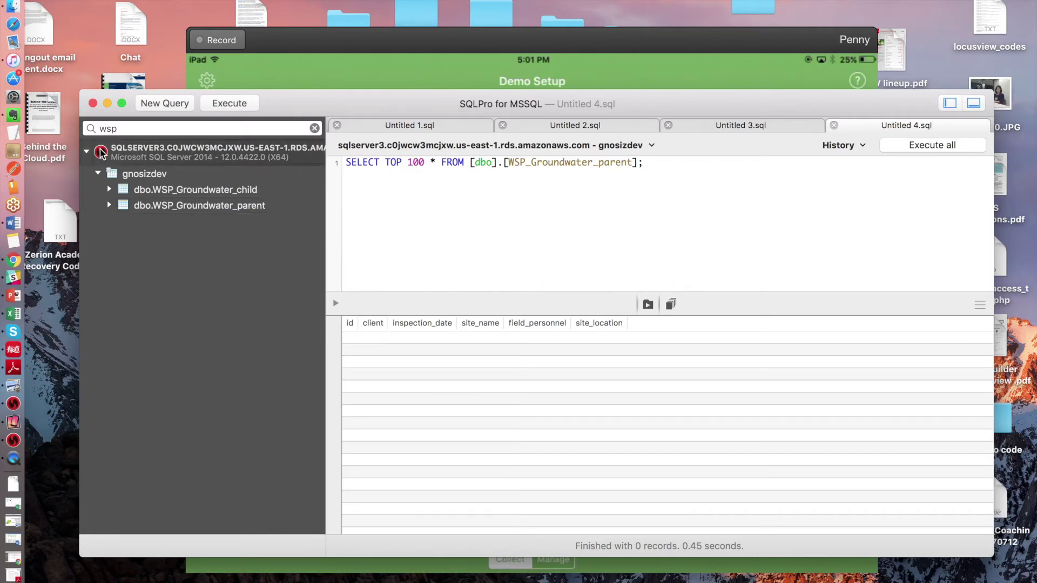
{"action": "right_click", "coordinate": [101, 154]}
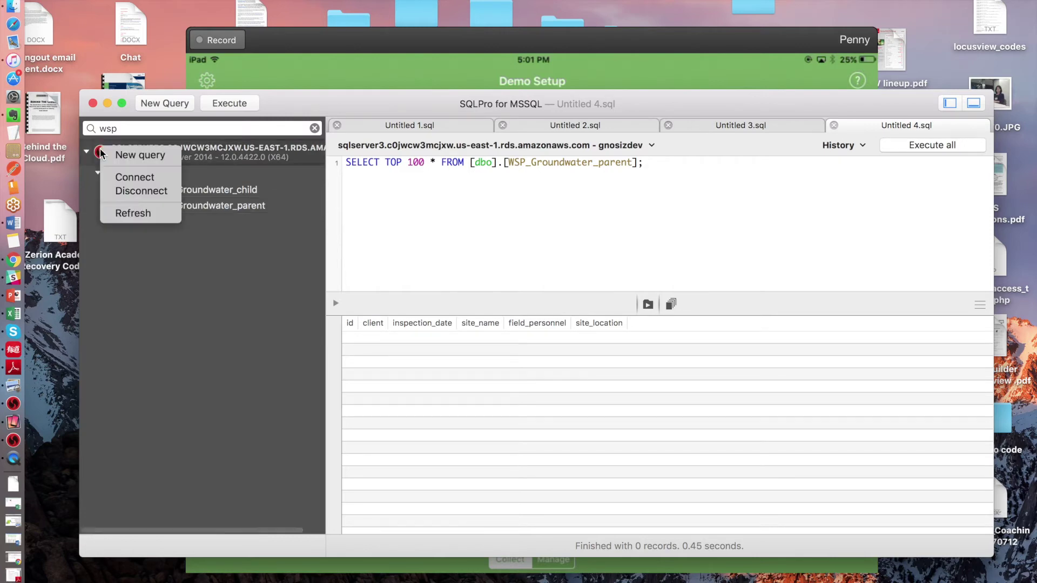
{"action": "left_click", "coordinate": [139, 212]}
{"action": "double_click", "coordinate": [159, 127]}
{"action": "key", "text": "Return"}
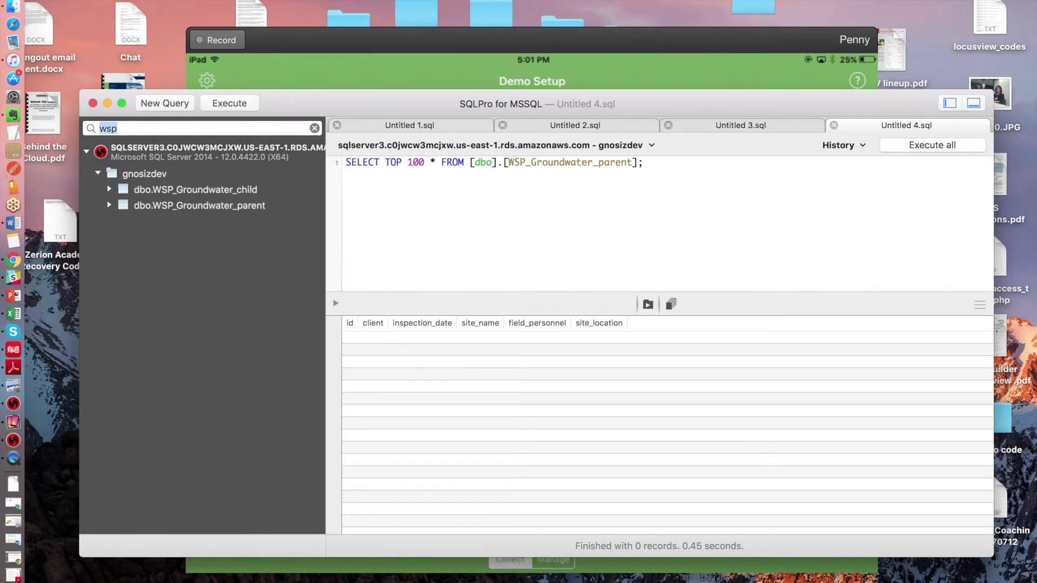
- Query the top 100 rows of the WSP_Groundwater_child table and of the WSP_Groundwater_parent table
{"action": "right_click", "coordinate": [210, 190]}
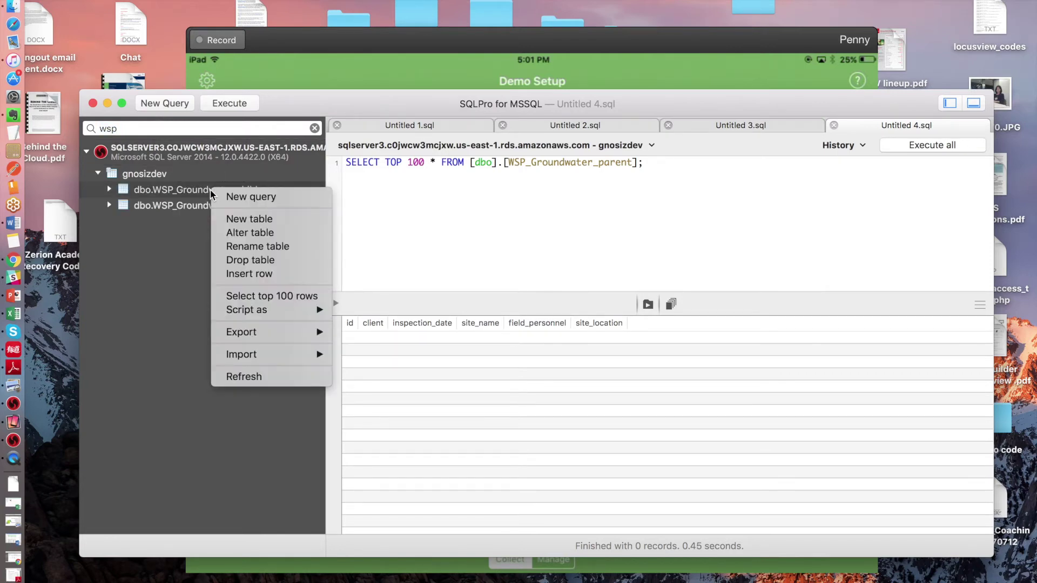
{"action": "left_click", "coordinate": [270, 296]}
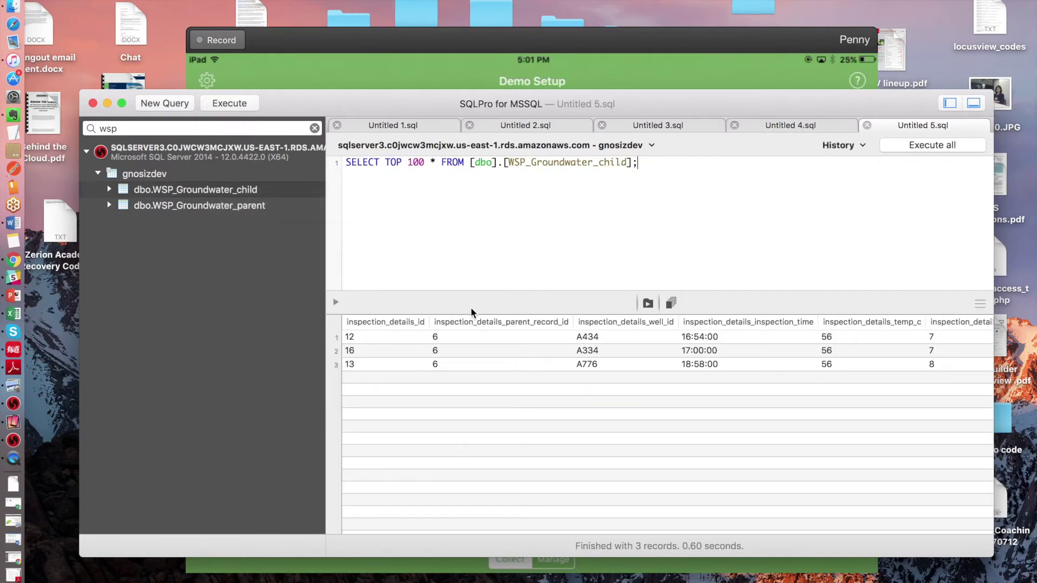
{"action": "left_click", "coordinate": [235, 208]}
{"action": "right_click", "coordinate": [236, 208]}
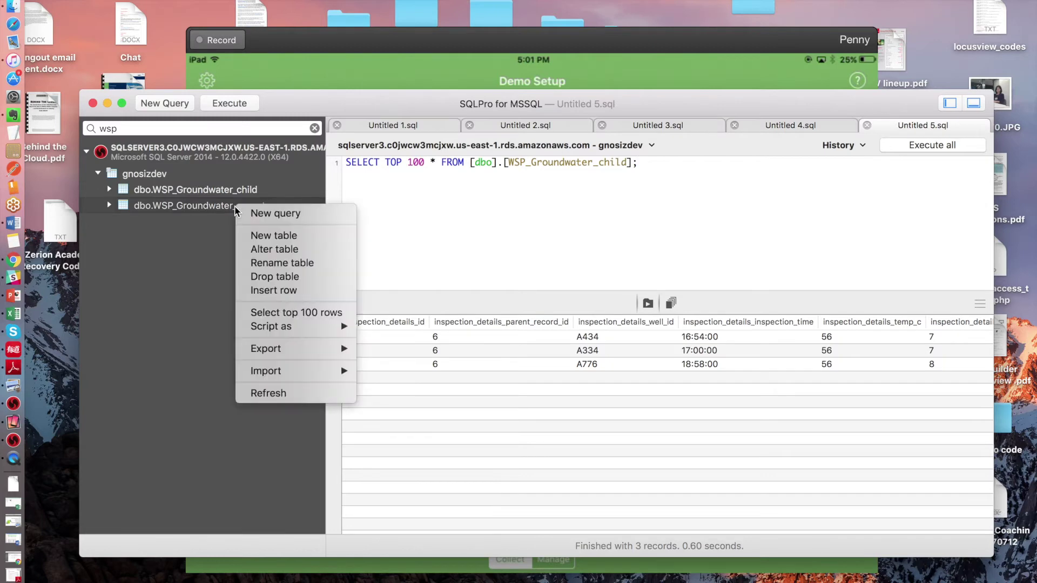
{"action": "left_click", "coordinate": [294, 312]}
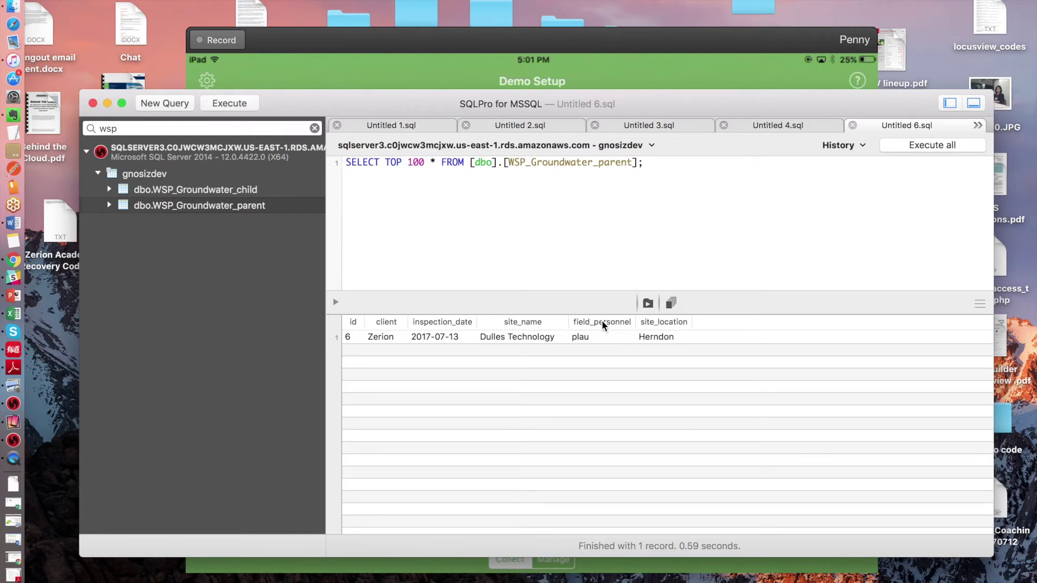
- Close the outdated Untitled 4 query and try to return to the child table results in Untitled 5
{"action": "left_click", "coordinate": [792, 126]}
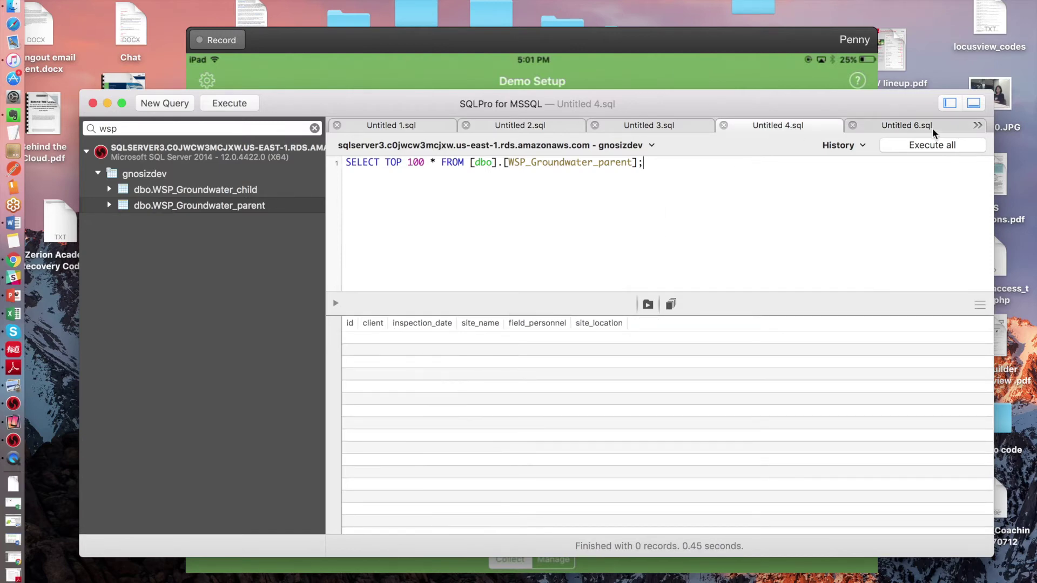
{"action": "left_click", "coordinate": [977, 125]}
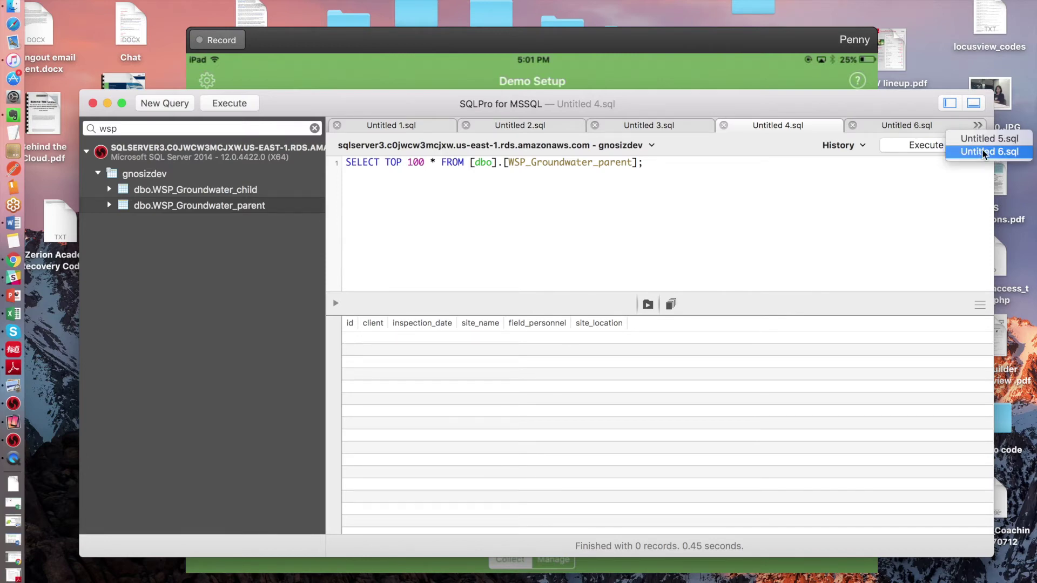
{"action": "left_click", "coordinate": [982, 149]}
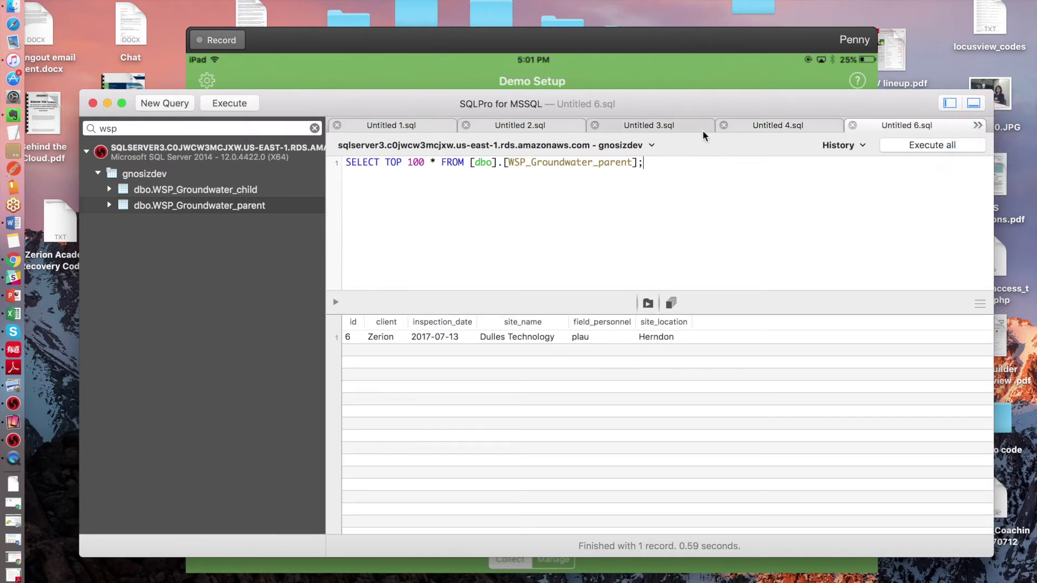
{"action": "left_click", "coordinate": [727, 125]}
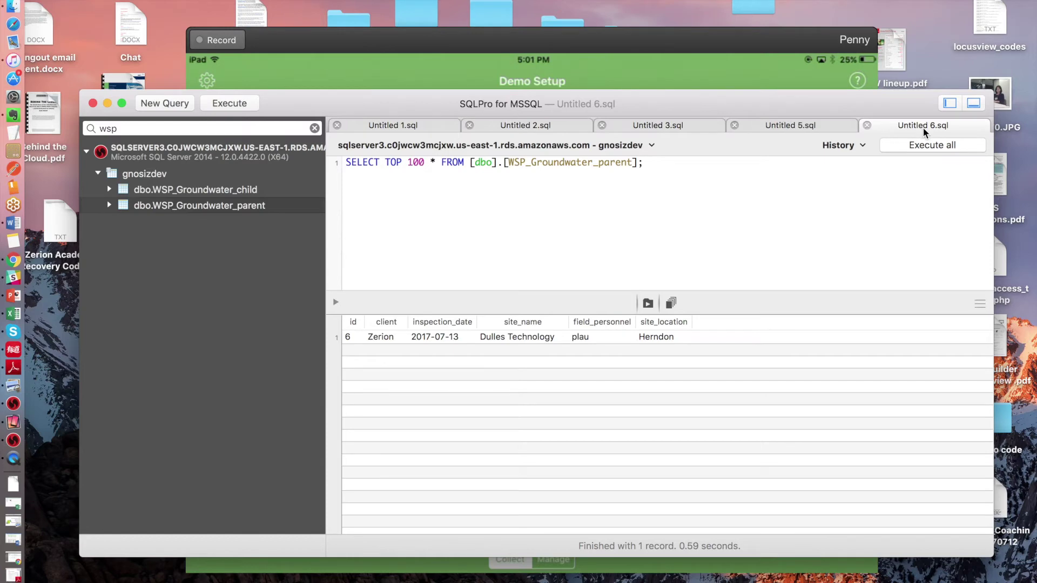
{"action": "left_click", "coordinate": [825, 124]}
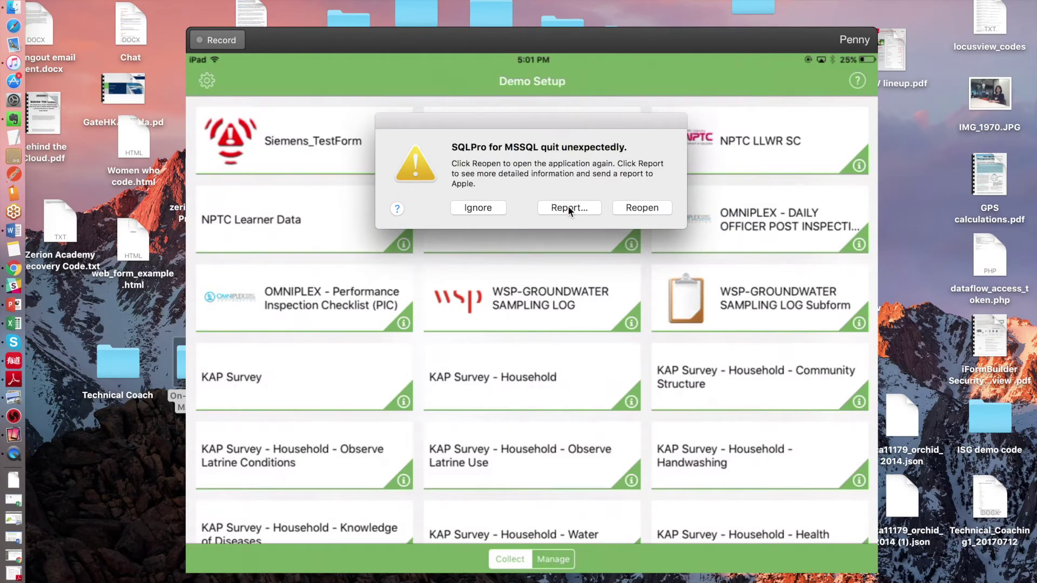
- Reopen SQLPro for MSSQL, getting past the trial notice, and reconnect to the saved SQL Server
{"action": "left_click", "coordinate": [639, 211]}
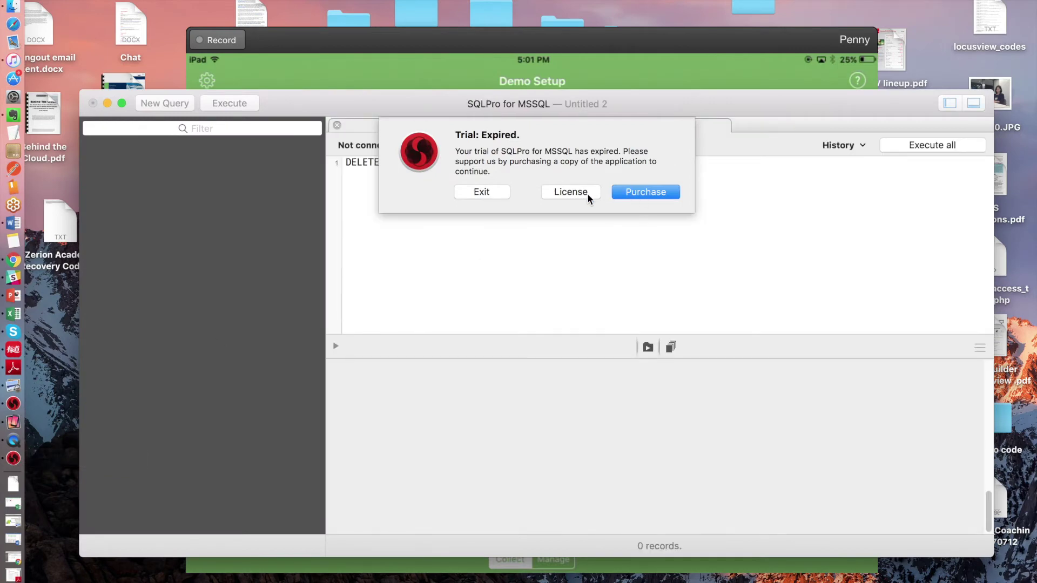
{"action": "left_click", "coordinate": [587, 194]}
{"action": "left_click", "coordinate": [601, 178]}
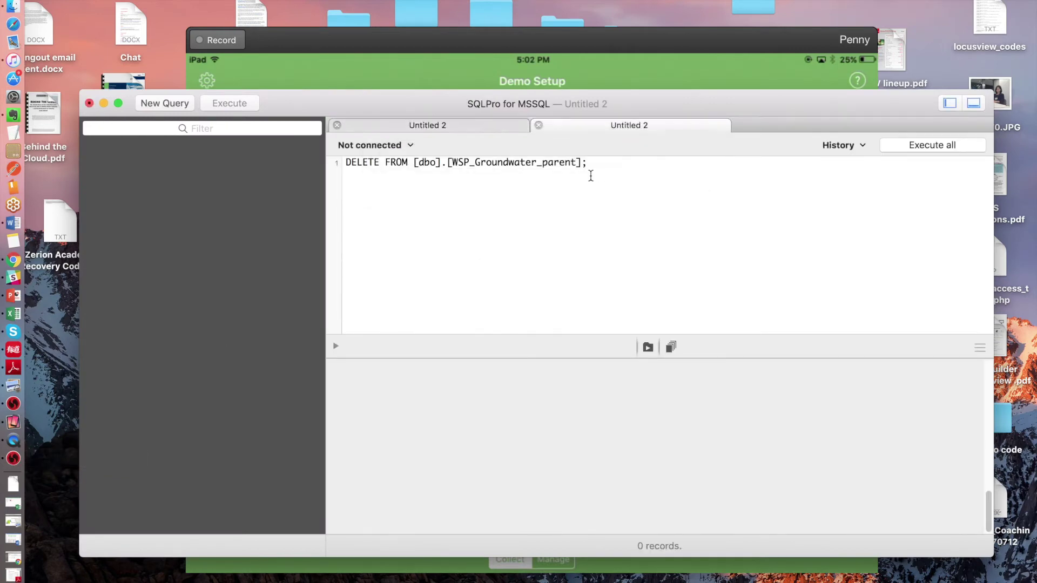
{"action": "left_click", "coordinate": [562, 195]}
{"action": "double_click", "coordinate": [562, 196]}
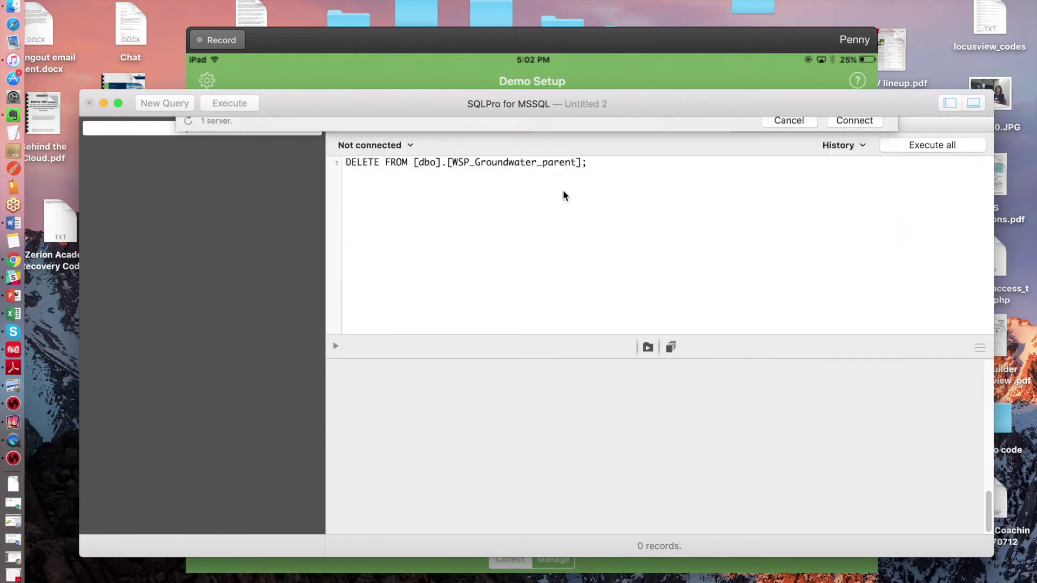
- Filter the database objects by WSP and query the top 100 rows of the WSP_Groundwater_child table
{"action": "left_click", "coordinate": [216, 127]}
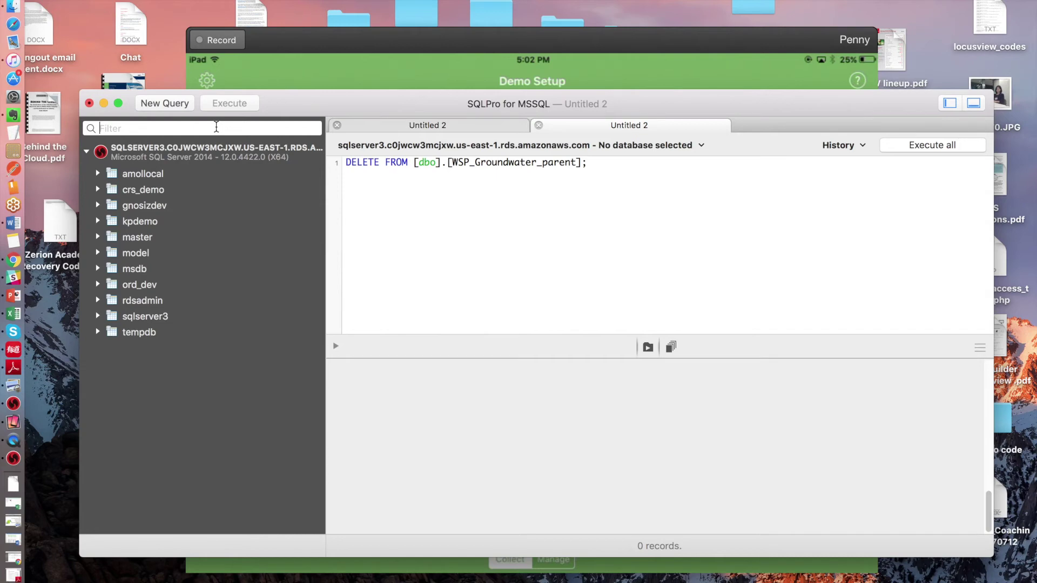
{"action": "type", "text": "WSP"}
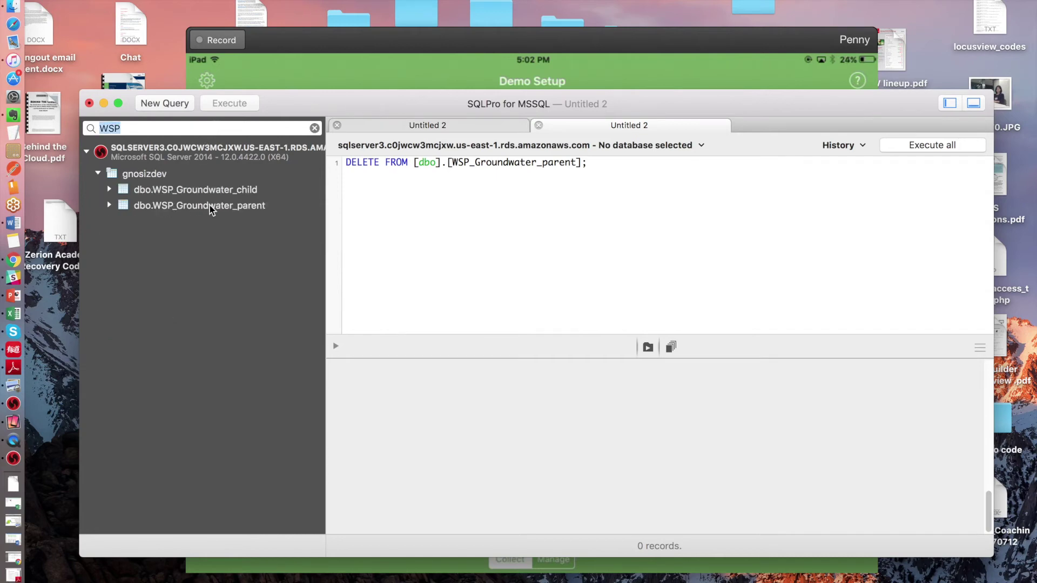
{"action": "left_click", "coordinate": [225, 193]}
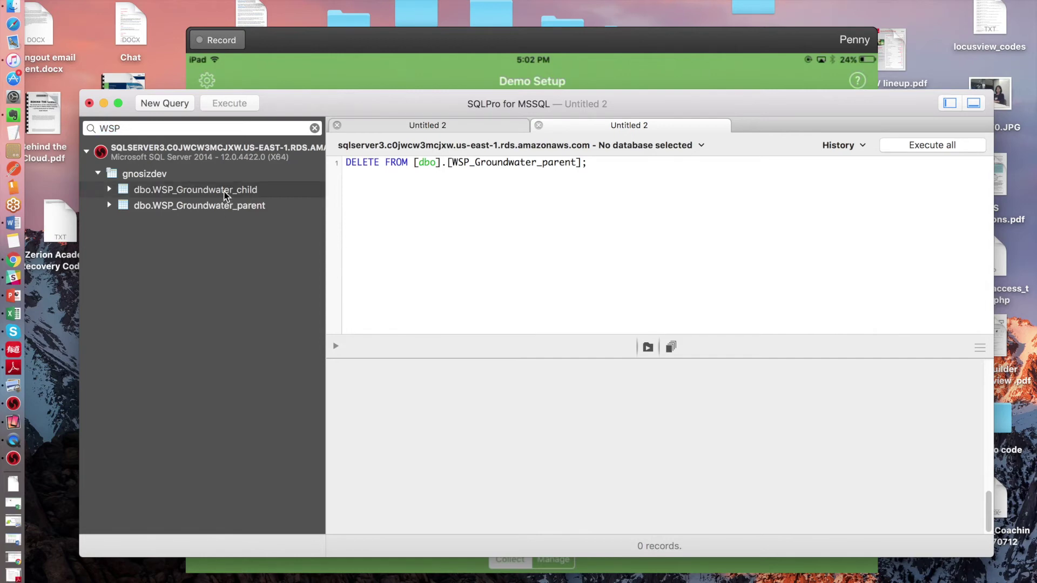
{"action": "right_click", "coordinate": [225, 195]}
{"action": "left_click", "coordinate": [283, 298]}
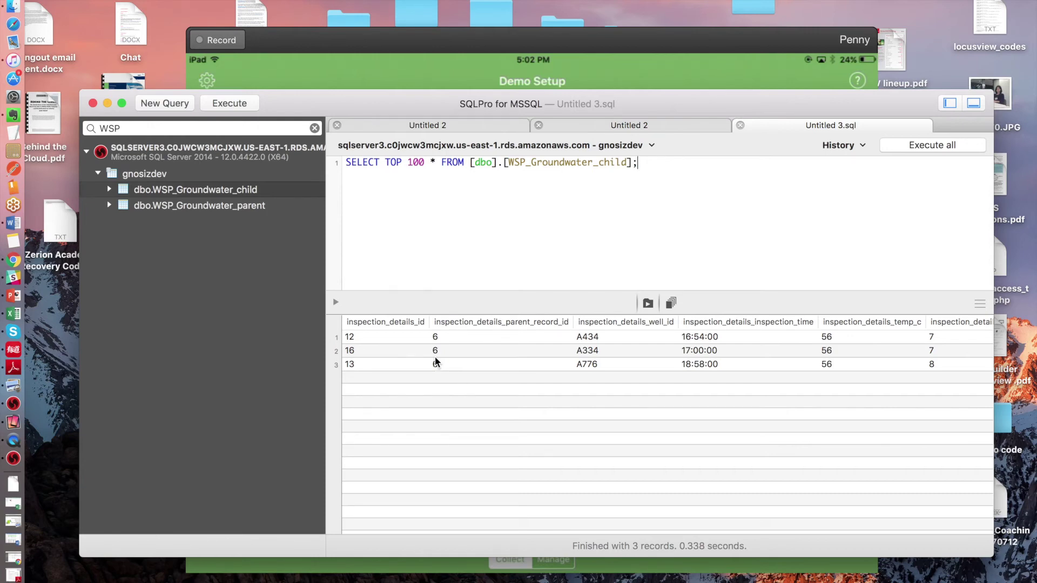
- Switch to Dataflow Automation in Chrome and inspect the webhook, record sets and SQL Server actions of the WSP_SQL_Server_DEMO dataflow
{"action": "left_click", "coordinate": [10, 558]}
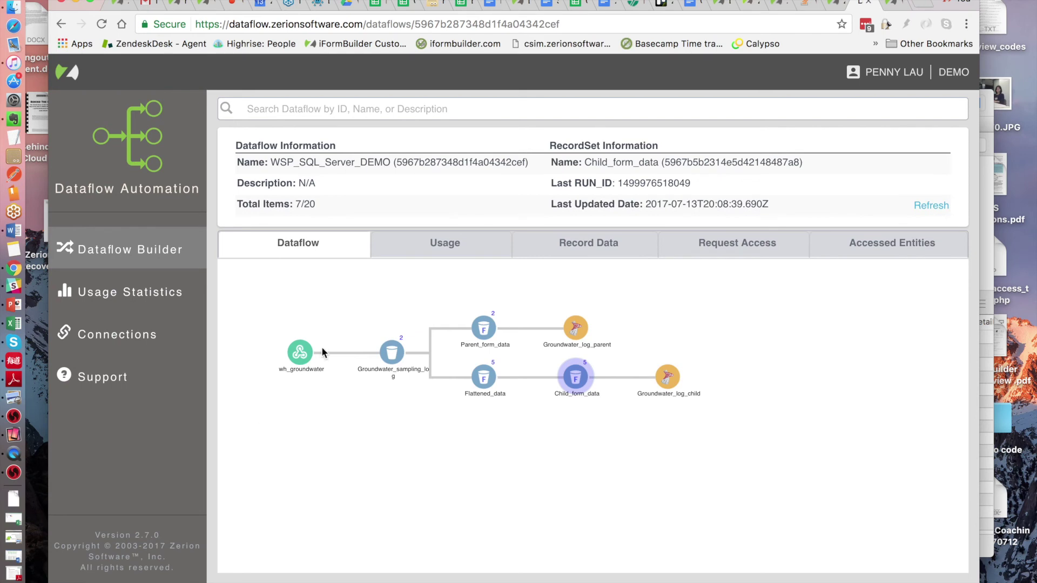
{"action": "left_click", "coordinate": [393, 354]}
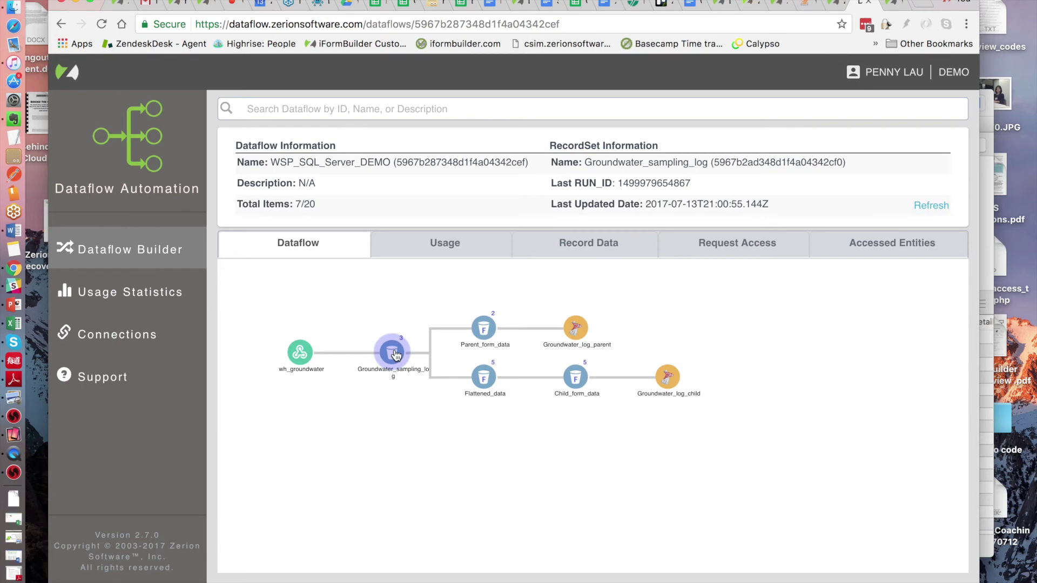
{"action": "left_click", "coordinate": [304, 358]}
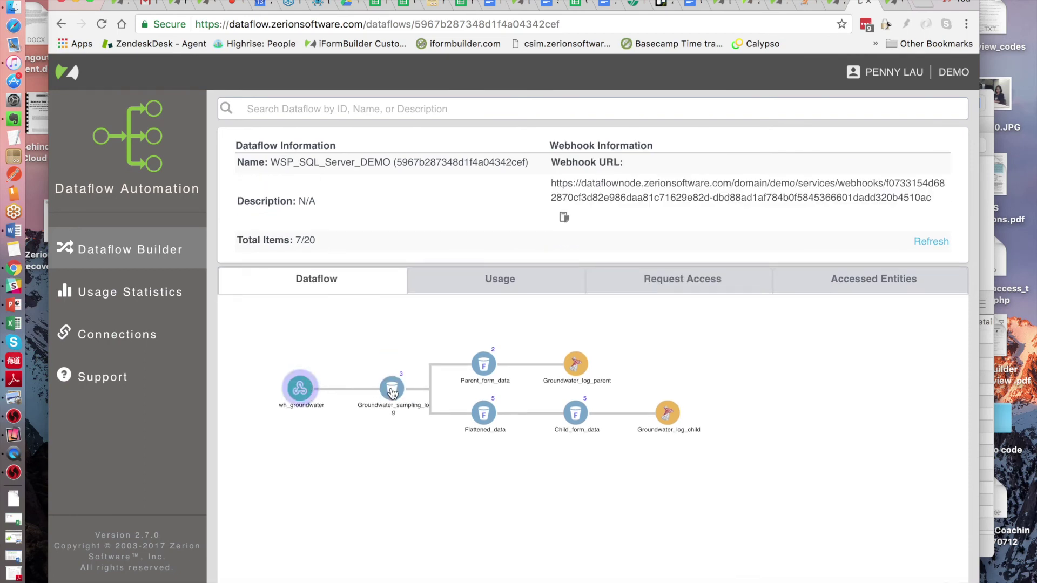
{"action": "left_click", "coordinate": [483, 363]}
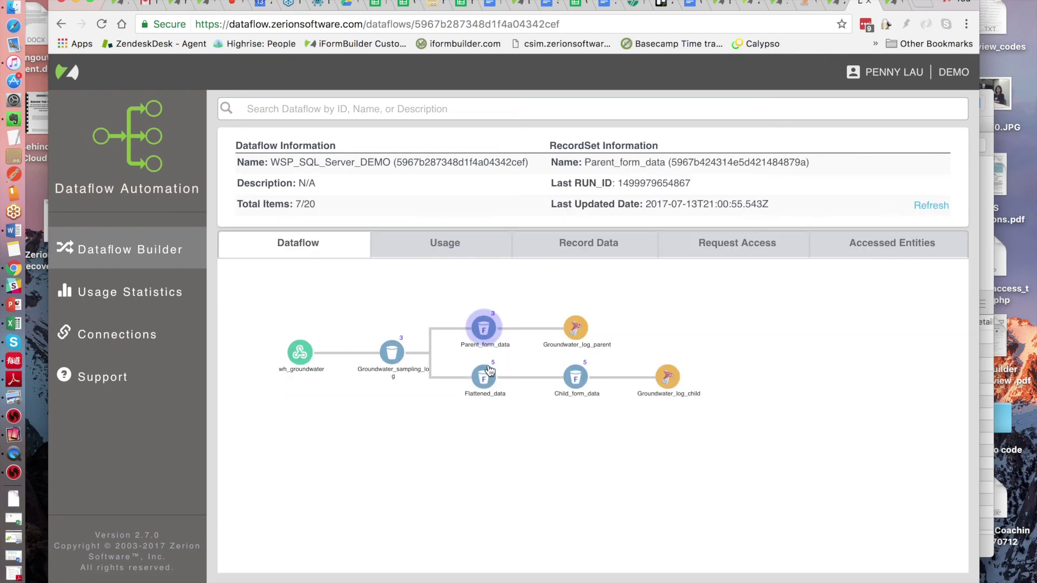
{"action": "left_click", "coordinate": [582, 388]}
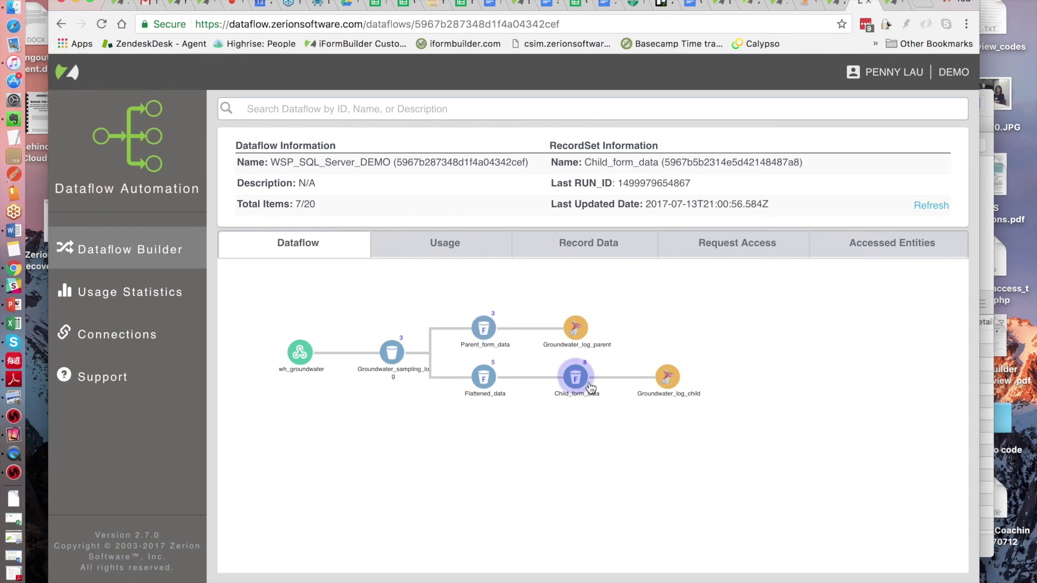
{"action": "left_click", "coordinate": [568, 329]}
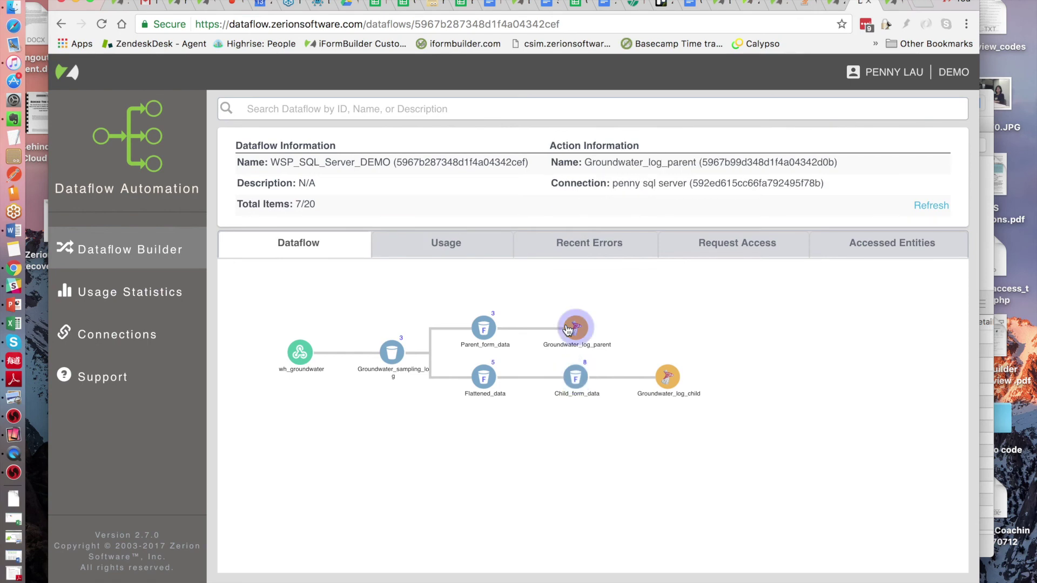
{"action": "left_click", "coordinate": [676, 381]}
- Open the Groundwater_log_parent SQL Server action's configuration, examine its connection, table and field mappings, and close it without changes
{"action": "right_click", "coordinate": [531, 298]}
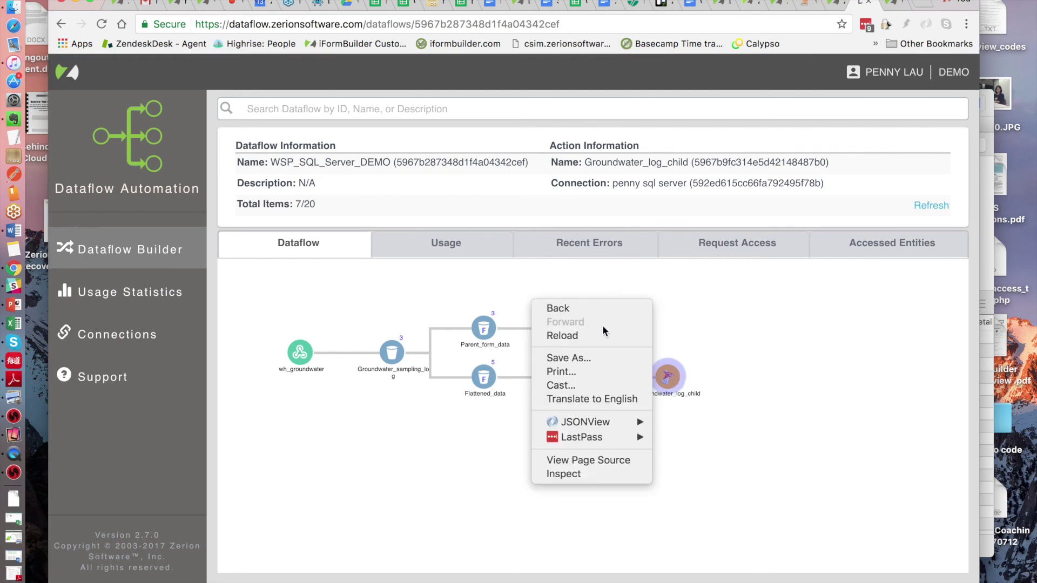
{"action": "left_click_drag", "start_coordinate": [462, 310], "coordinate": [583, 326]}
{"action": "left_click", "coordinate": [696, 345]}
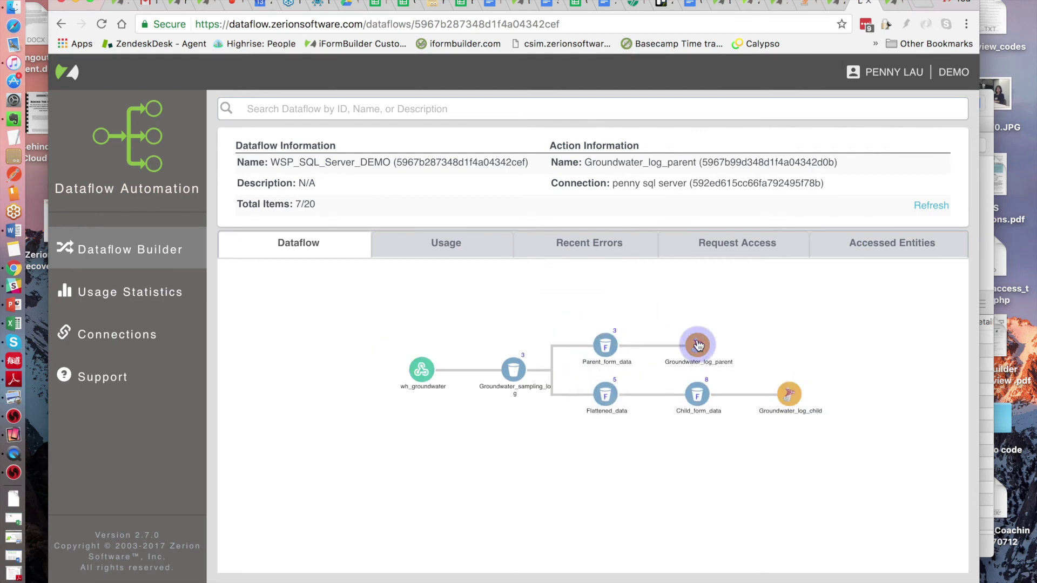
{"action": "scroll", "coordinate": [373, 92], "scroll_direction": "up", "scroll_amount": 2}
{"action": "left_click", "coordinate": [335, 111]}
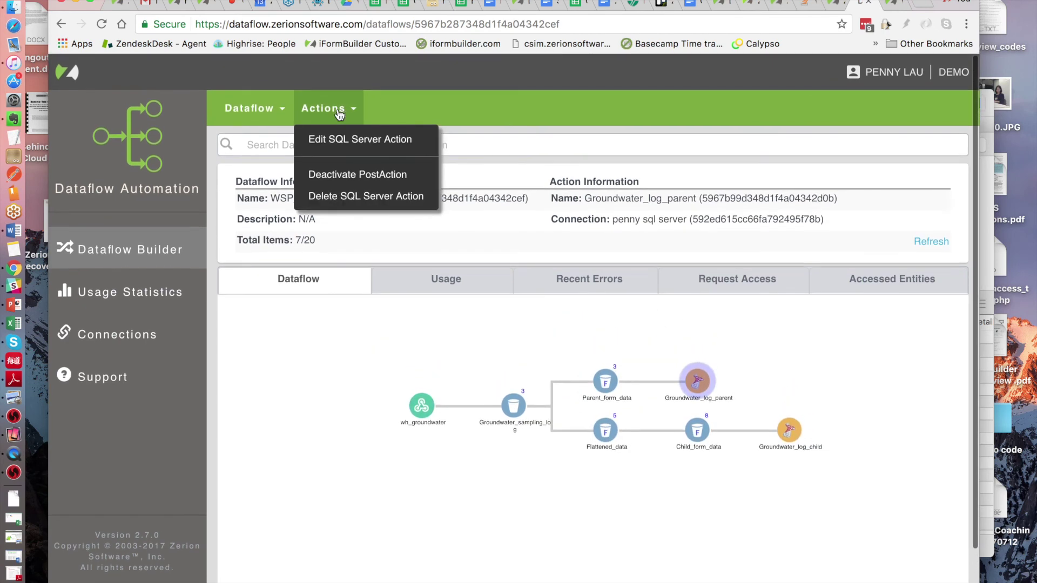
{"action": "left_click", "coordinate": [360, 139]}
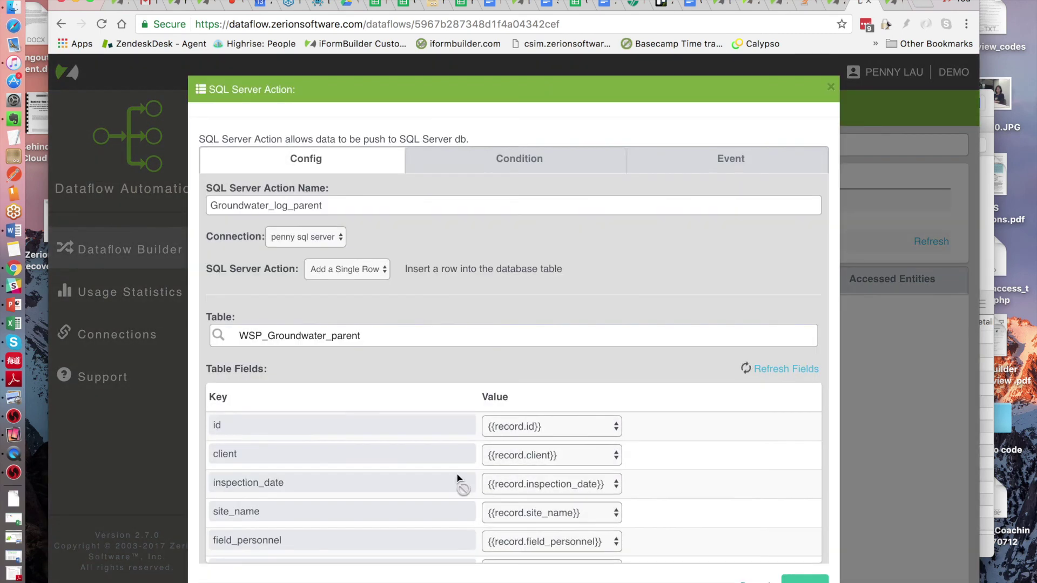
{"action": "scroll", "coordinate": [456, 475], "scroll_direction": "down", "scroll_amount": 2}
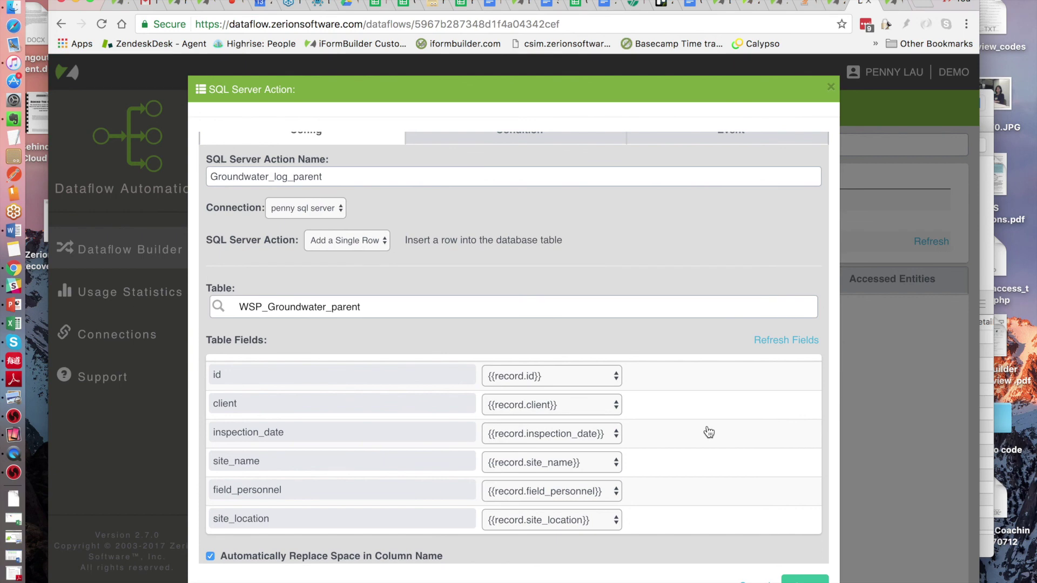
{"action": "scroll", "coordinate": [705, 432], "scroll_direction": "up", "scroll_amount": 2}
{"action": "scroll", "coordinate": [702, 476], "scroll_direction": "down", "scroll_amount": 2}
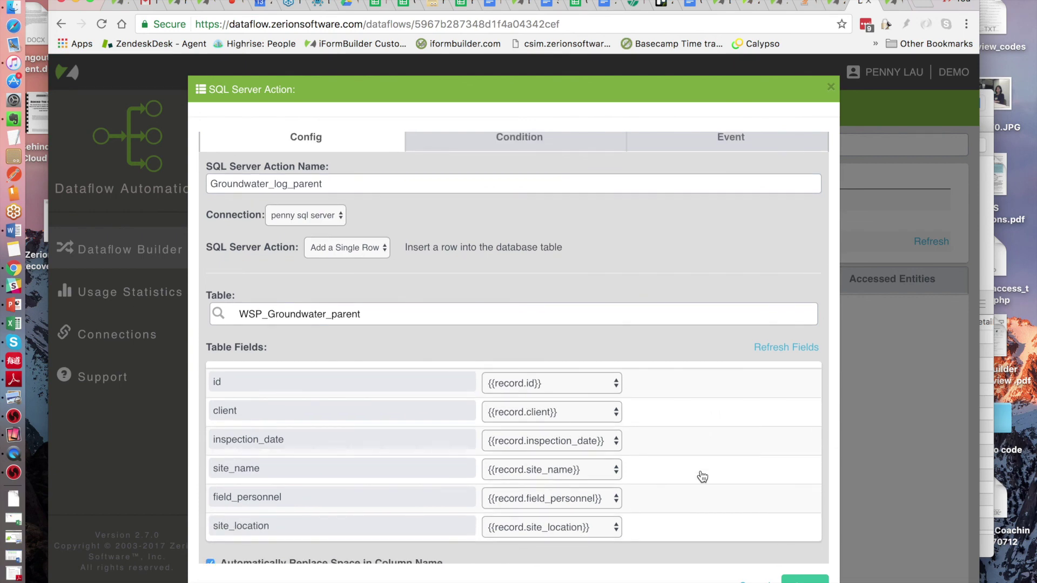
{"action": "left_click", "coordinate": [830, 87]}
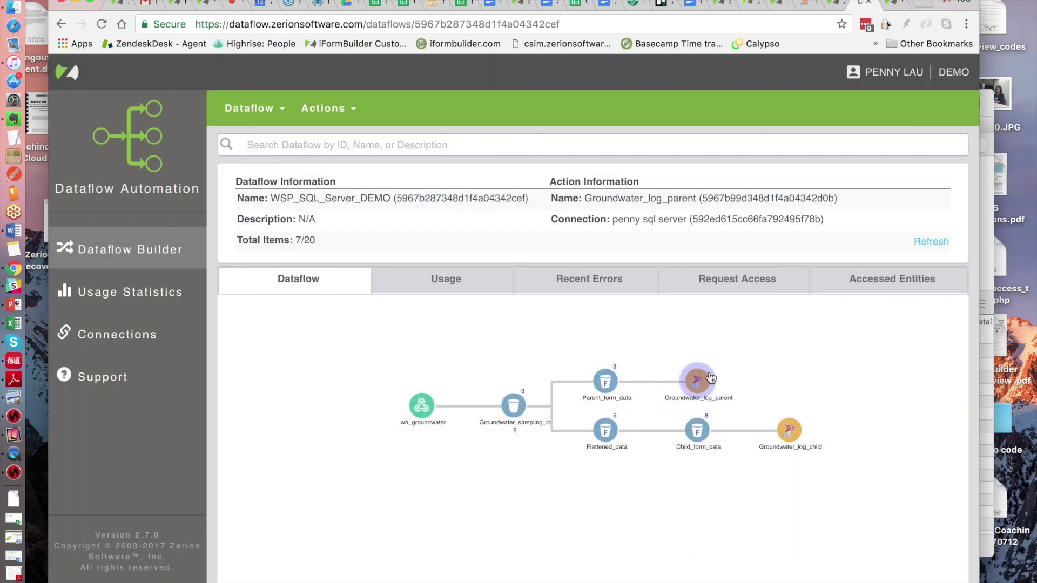